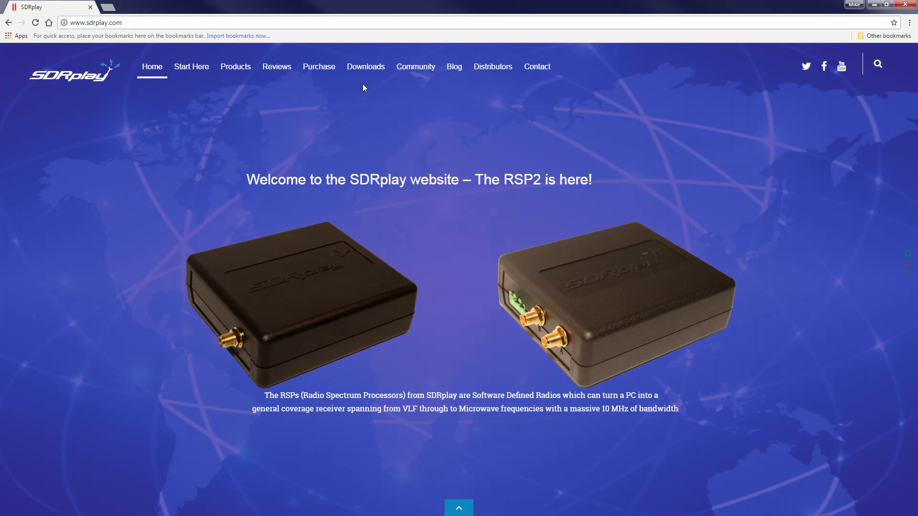
# Open the SDRuno User Manual from the Downloads page and read the enlarged Managing Workspaces and Selecting an input source sections
pyautogui.click(367, 69)
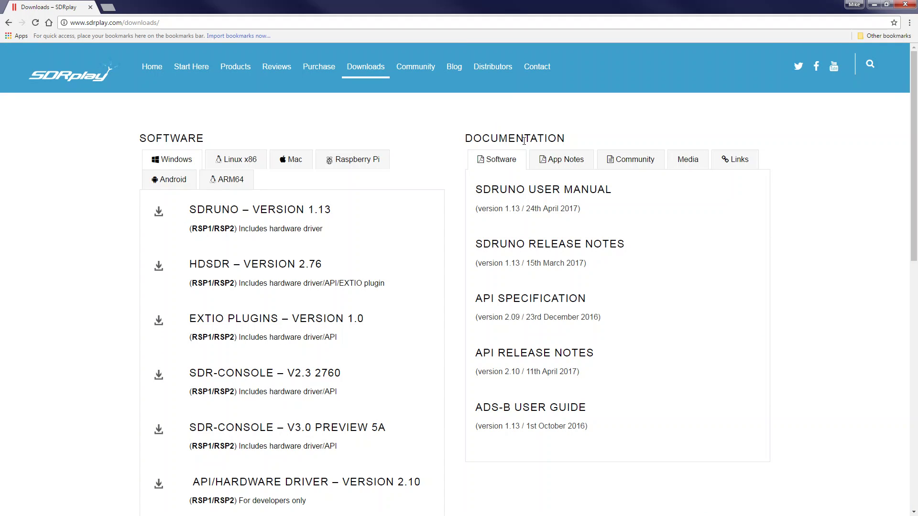
pyautogui.click(569, 194)
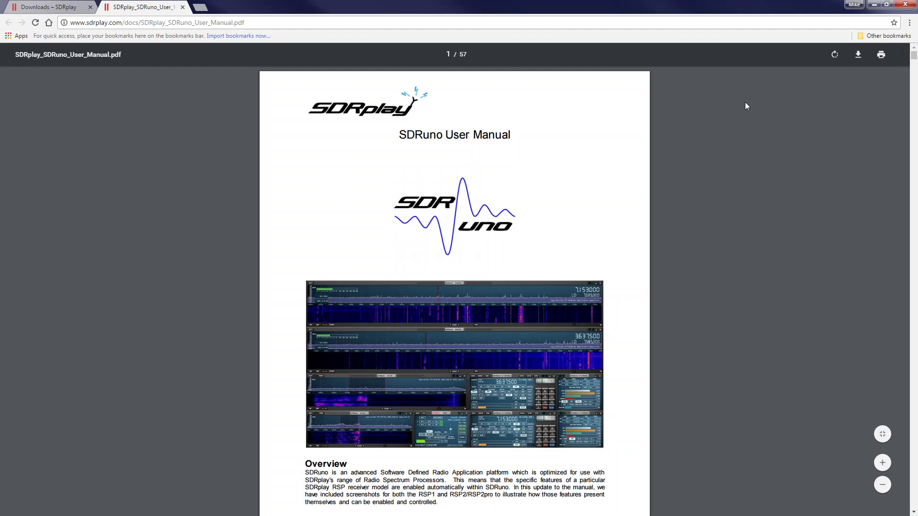
pyautogui.moveTo(911, 59); pyautogui.dragTo(914, 169)
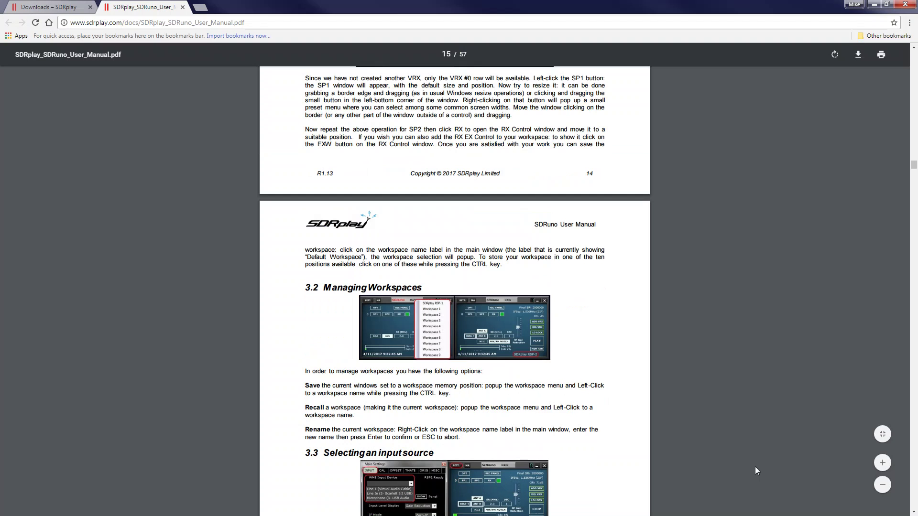
pyautogui.click(883, 463)
pyautogui.click(882, 463)
pyautogui.click(883, 463)
pyautogui.click(882, 463)
pyautogui.scroll(-8, 458, 231)
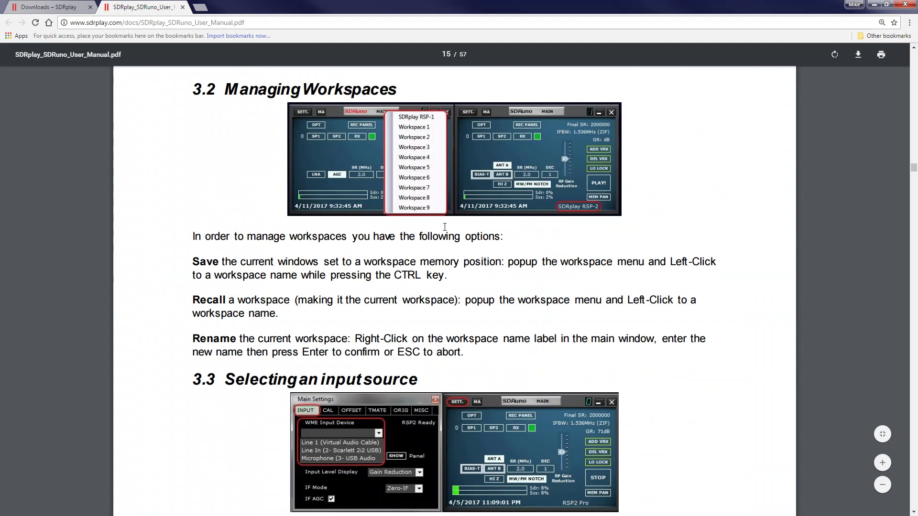
pyautogui.scroll(-20, 418, 400)
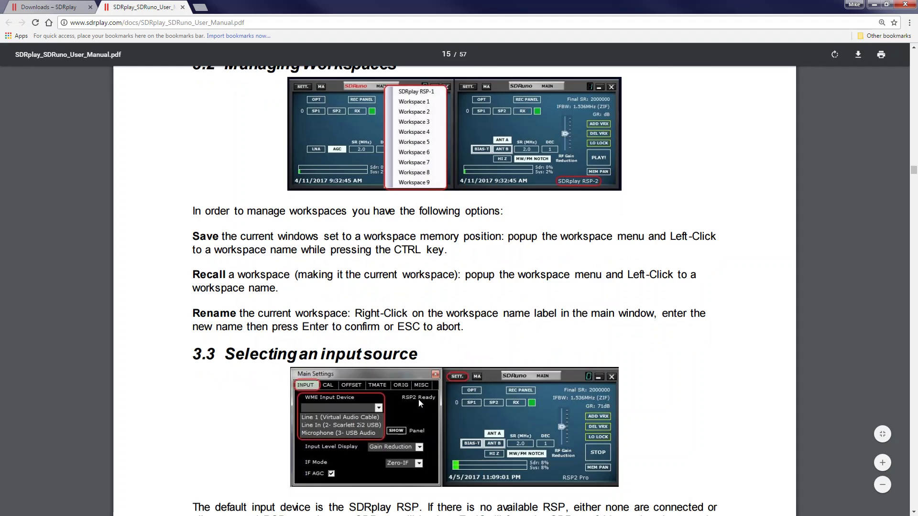
# Return to the SDRplay website's home page and close the SDRuno User Manual
pyautogui.click(53, 6)
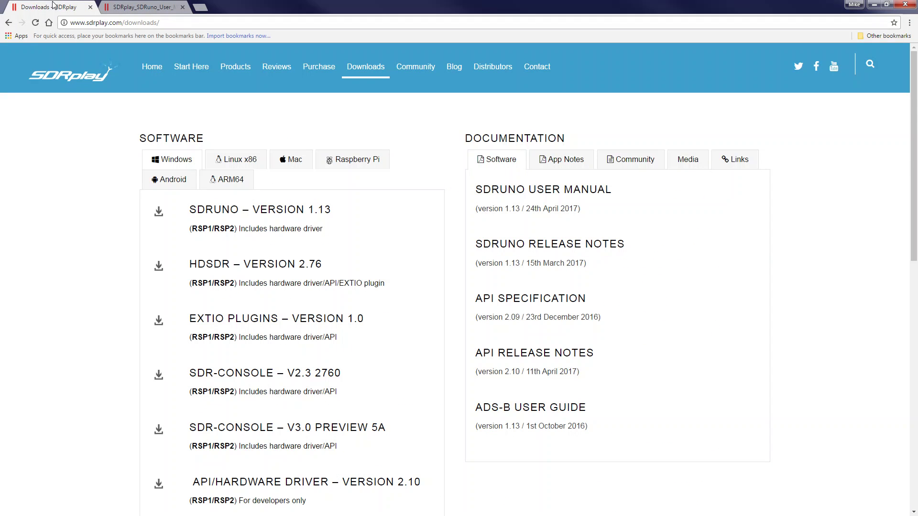
pyautogui.click(71, 73)
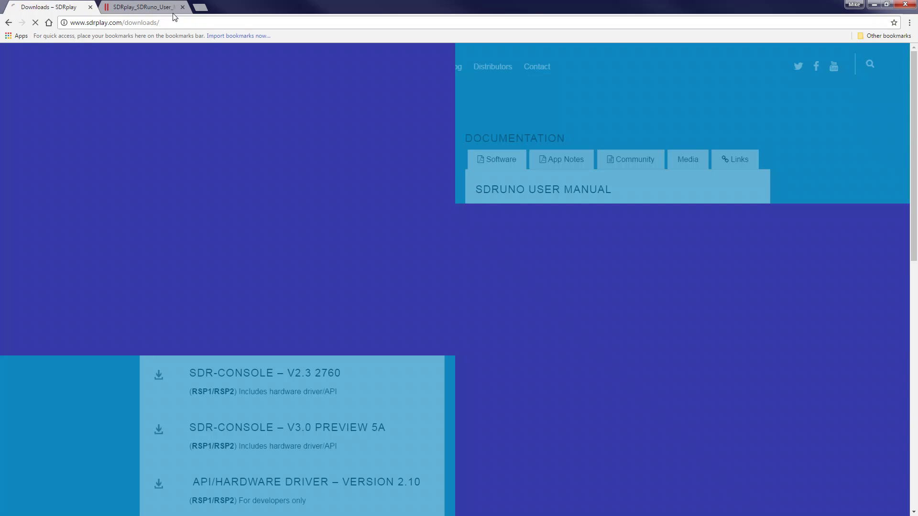
pyautogui.click(183, 7)
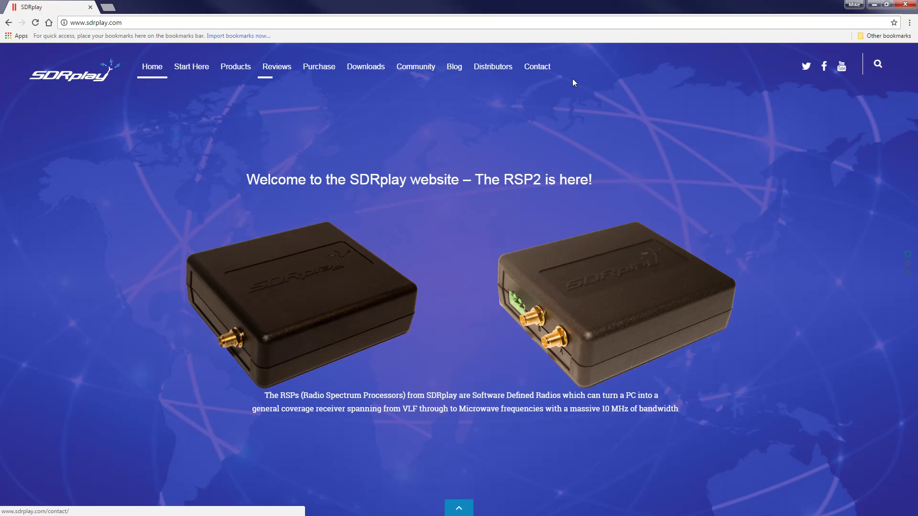
# Open the SDRplay blog and look through its recent posts
pyautogui.click(458, 66)
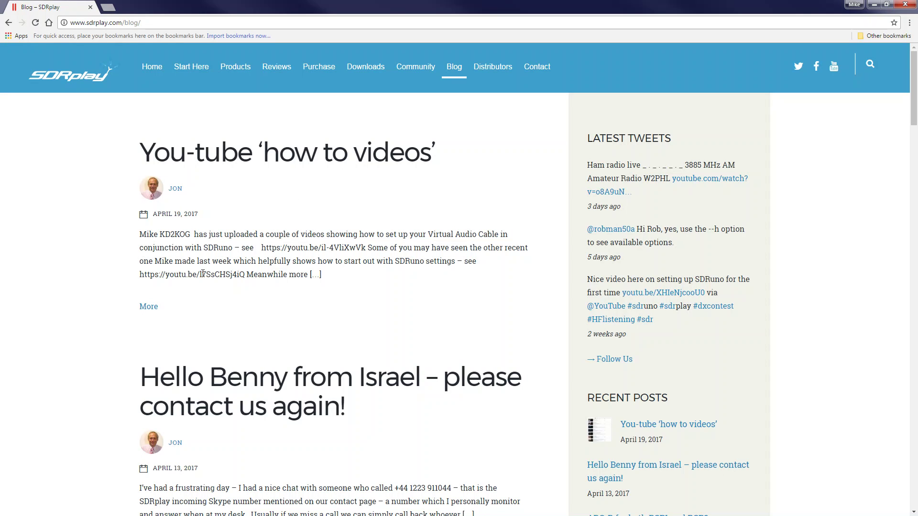
pyautogui.scroll(-8, 206, 273)
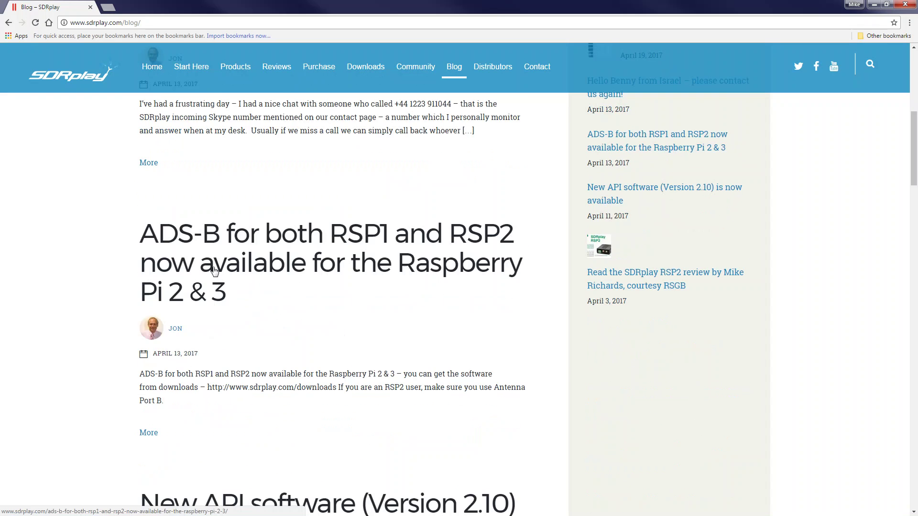
pyautogui.scroll(-15, 214, 271)
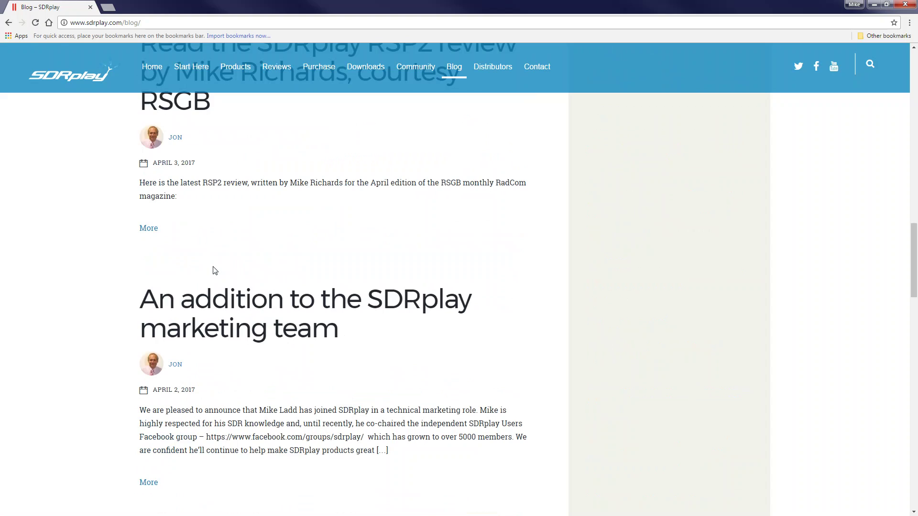
pyautogui.scroll(-8, 214, 271)
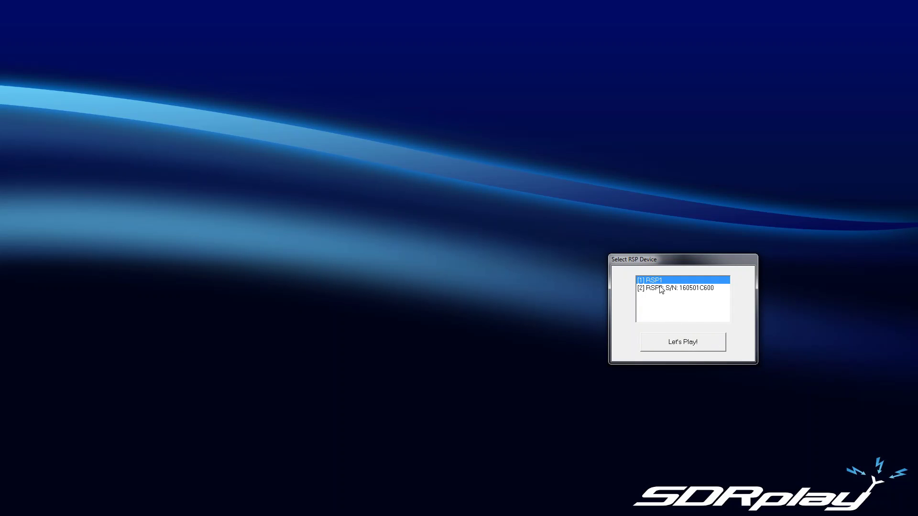
# Switch to SDRuno and start it with the RSP1 as the receiver device
pyautogui.click(660, 289)
pyautogui.click(663, 282)
pyautogui.click(679, 342)
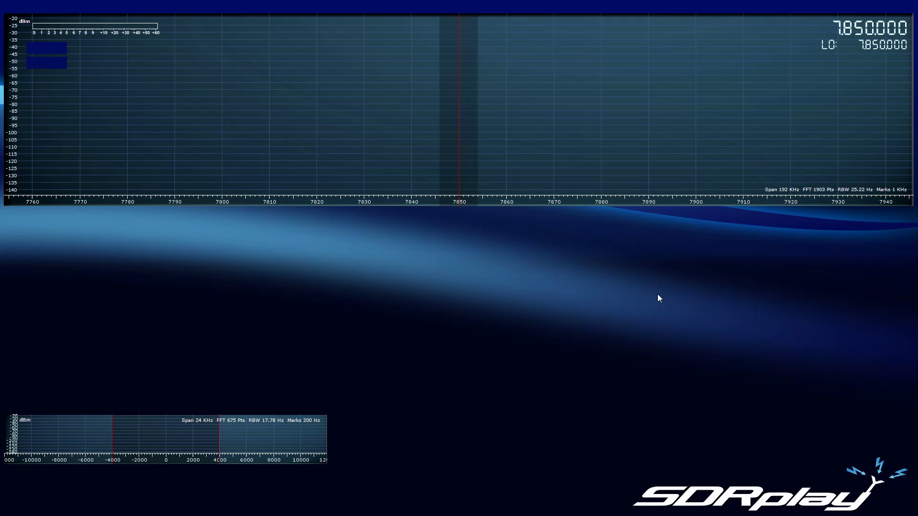
# Tune the receiver to 8.021.000 in the main spectrum and start the radio playing
pyautogui.click(509, 145)
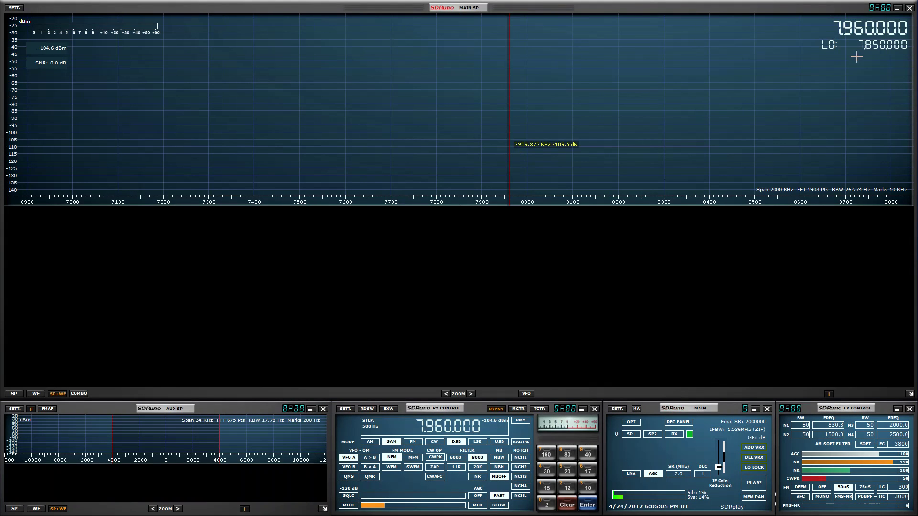
pyautogui.click(439, 149)
pyautogui.click(622, 153)
pyautogui.click(495, 141)
pyautogui.click(537, 141)
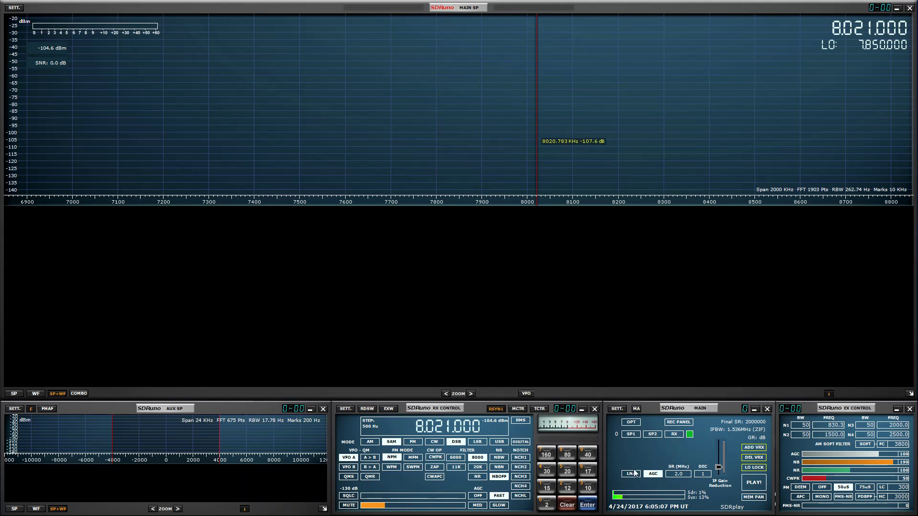
pyautogui.click(755, 483)
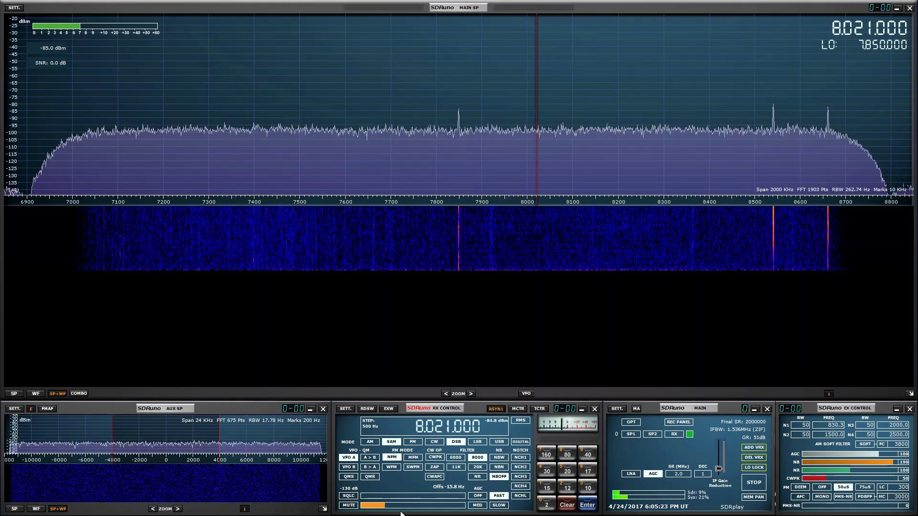
# Mute the audio and tune down through 7.021.000 to the strong signal peak, setting the frequency to 6.424.000
pyautogui.click(343, 502)
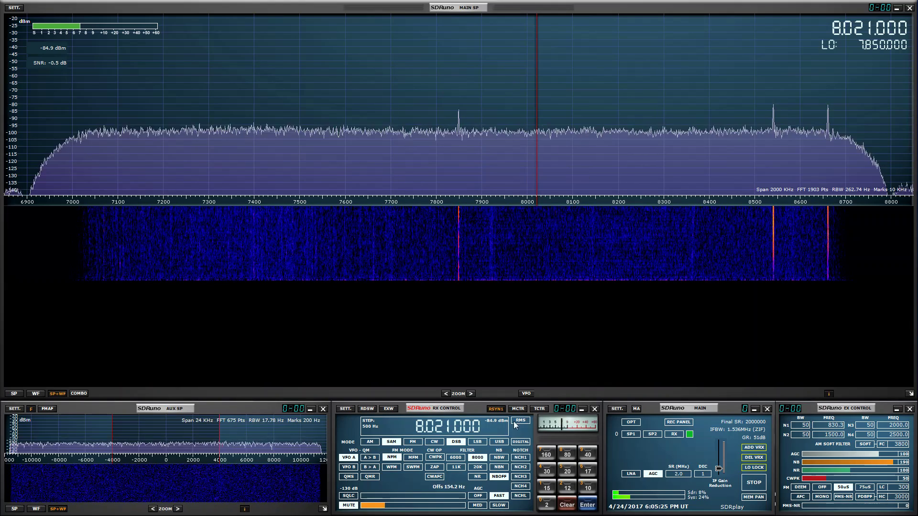
pyautogui.scroll(-1, 420, 426)
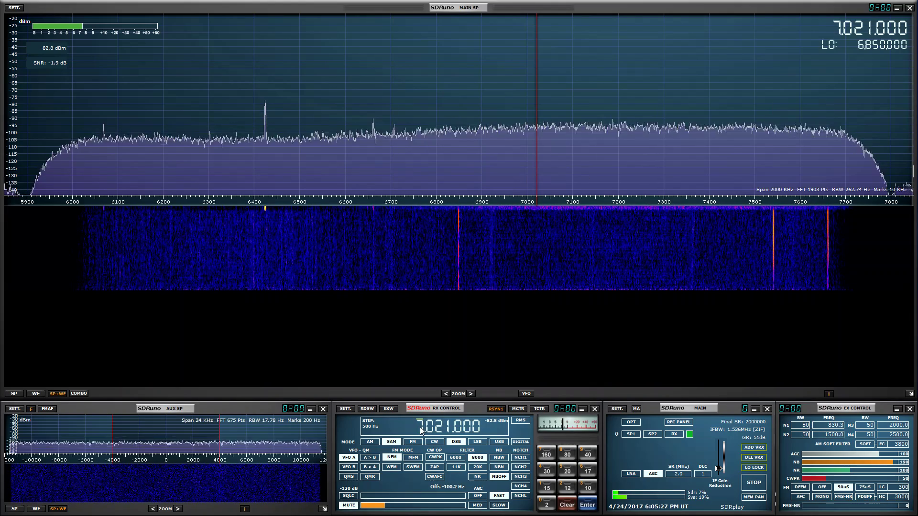
pyautogui.click(266, 159)
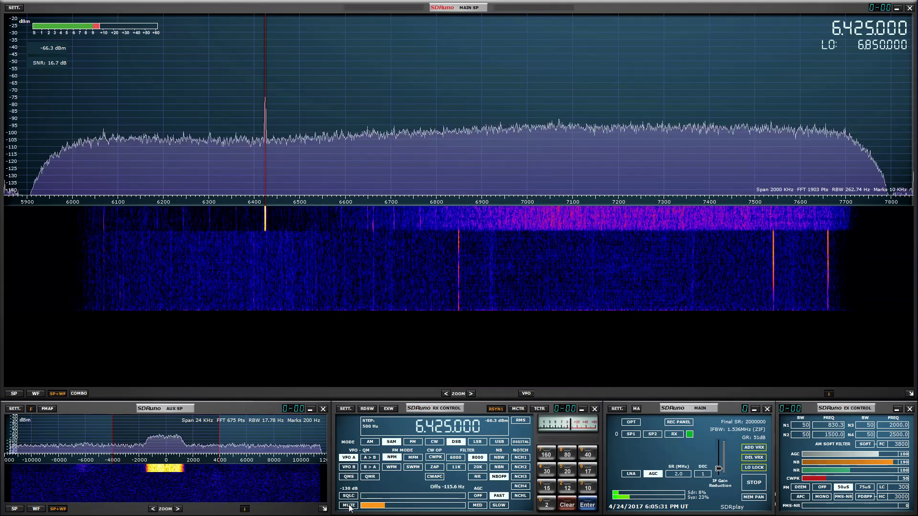
pyautogui.press('Left')
pyautogui.press('Left')
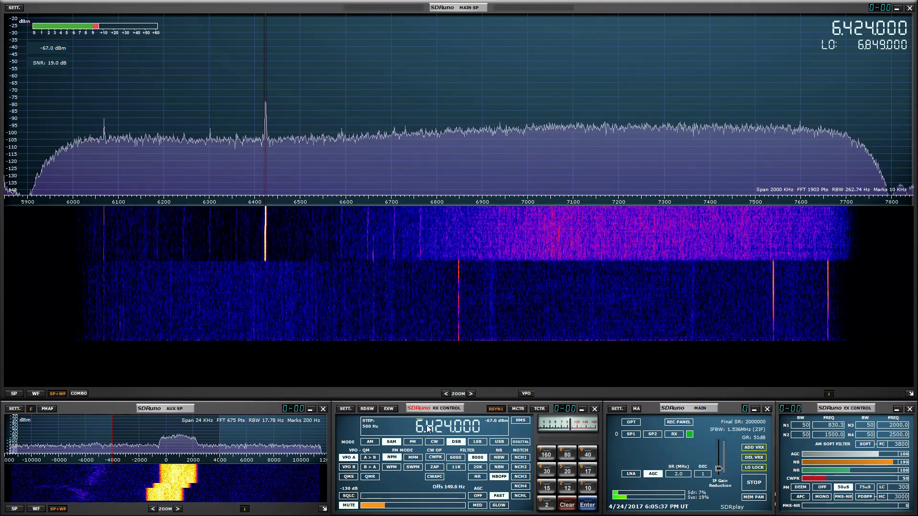
# Raise the receive frequency to 9.324.000 and set the demodulation mode to AM
pyautogui.scroll(6, 426, 424)
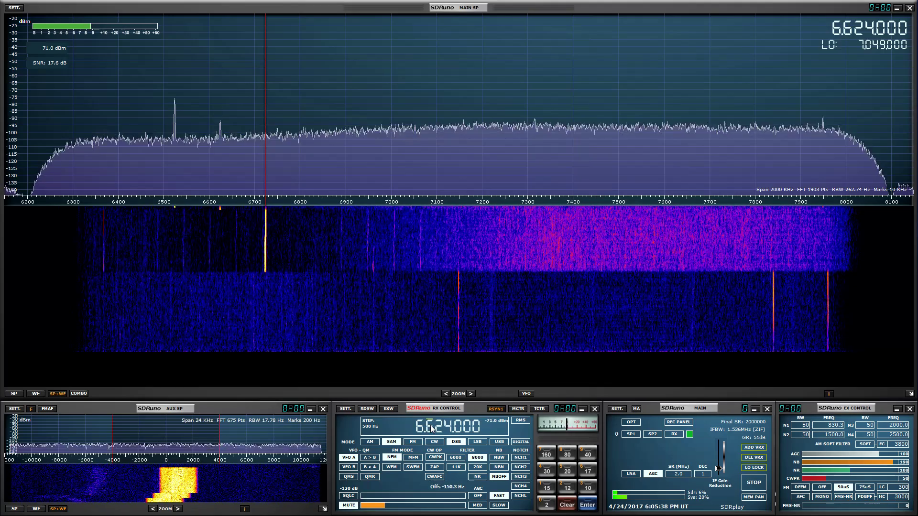
pyautogui.scroll(8, 431, 429)
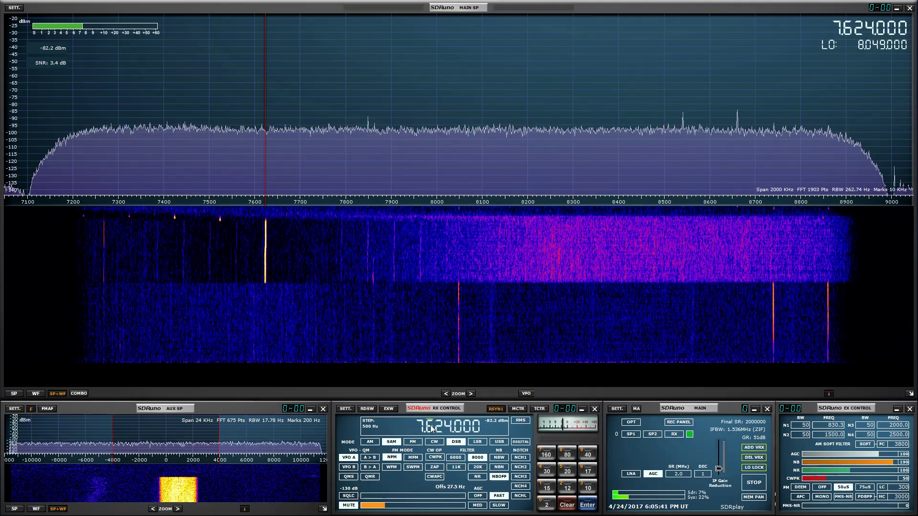
pyautogui.scroll(8, 432, 429)
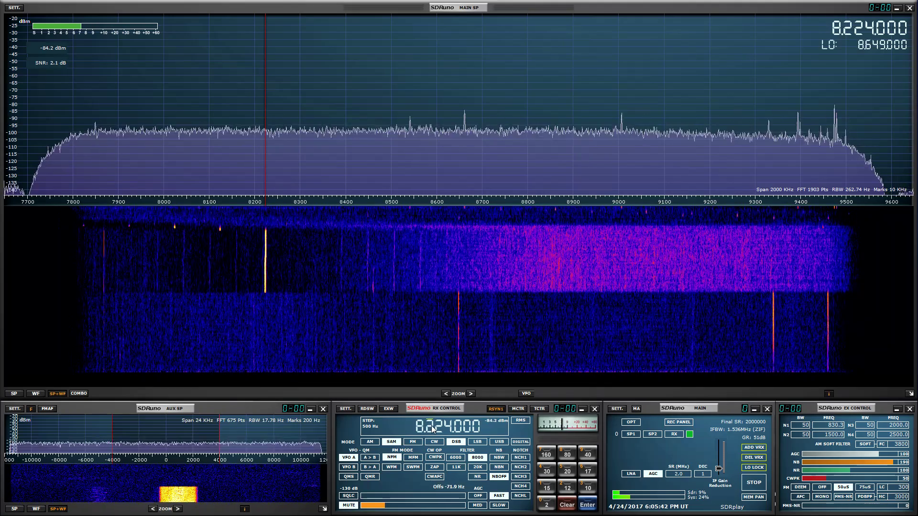
pyautogui.scroll(7, 432, 429)
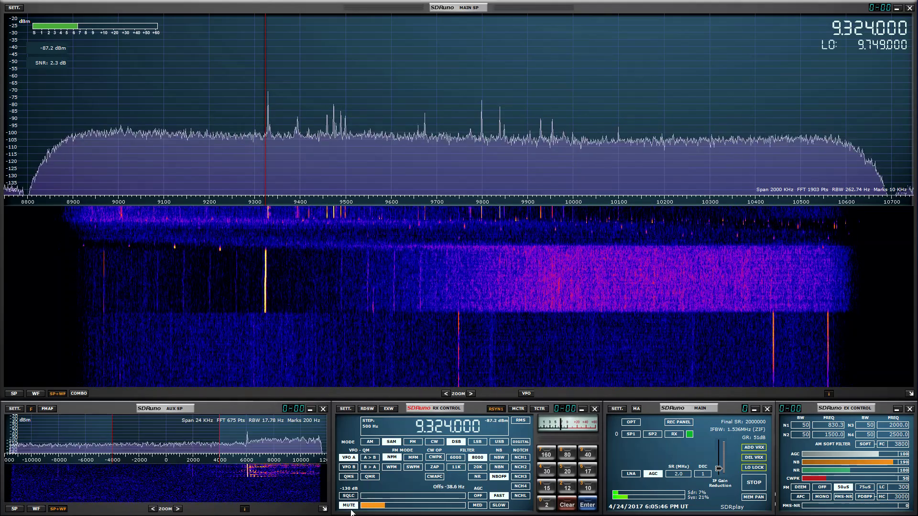
pyautogui.click(369, 442)
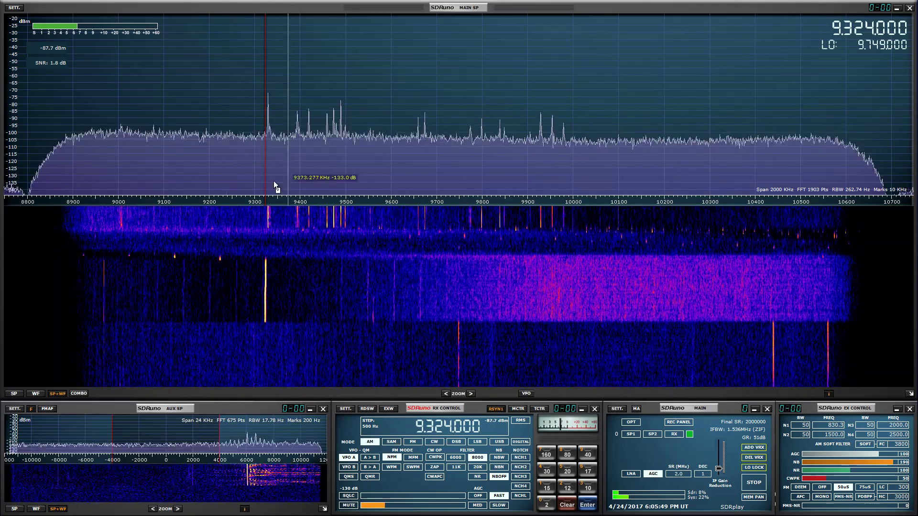
# Tune up through the broadcast signals in the main spectrum to the station at 9.395.000
pyautogui.scroll(6, 267, 164)
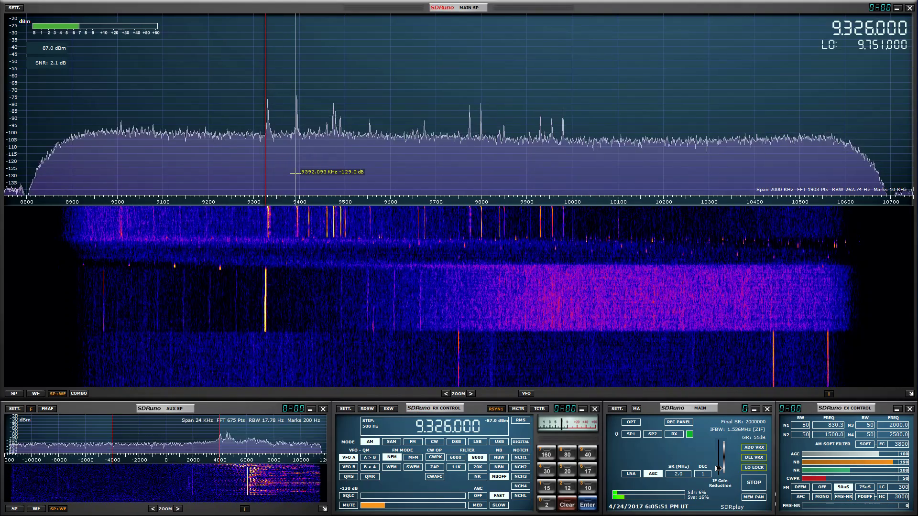
pyautogui.scroll(7, 296, 173)
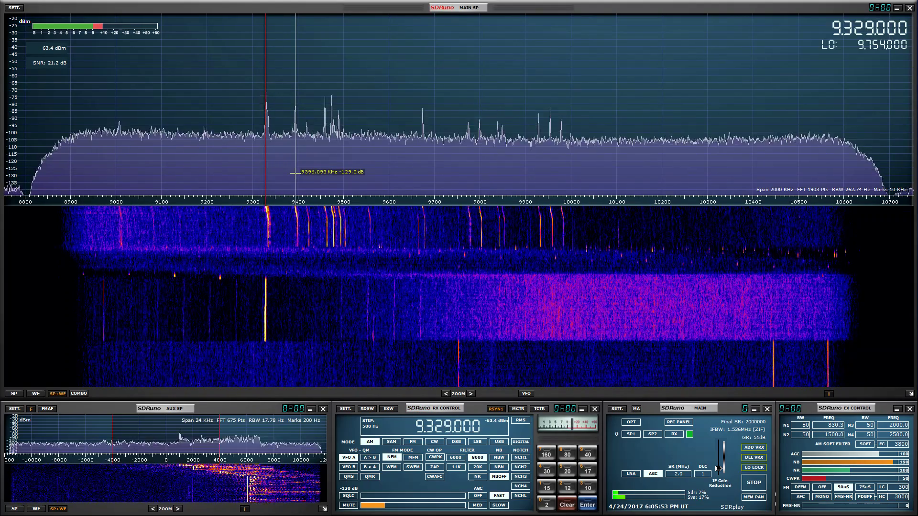
pyautogui.scroll(13, 296, 172)
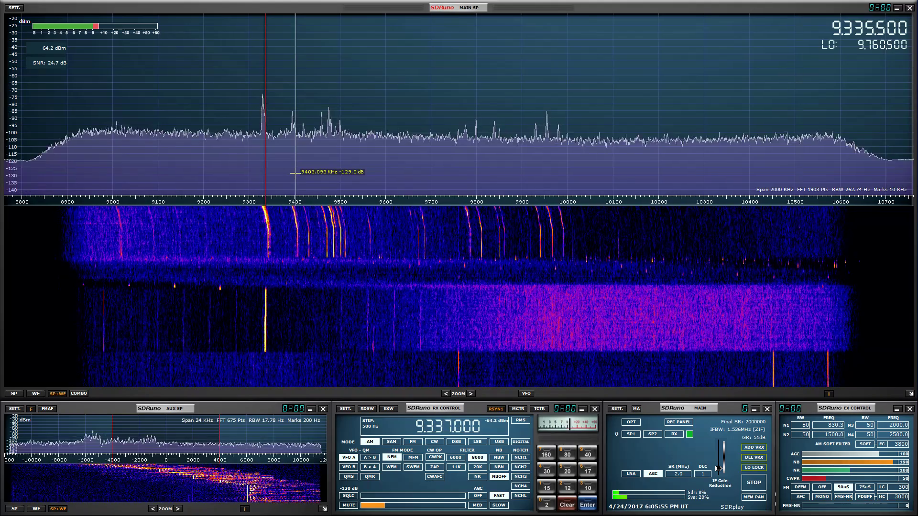
pyautogui.click(289, 181)
pyautogui.scroll(6, 317, 189)
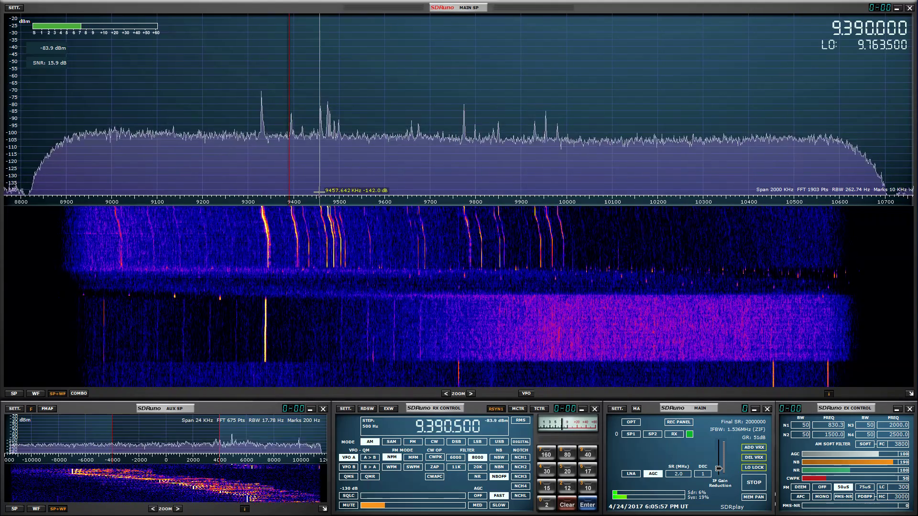
pyautogui.scroll(8, 318, 191)
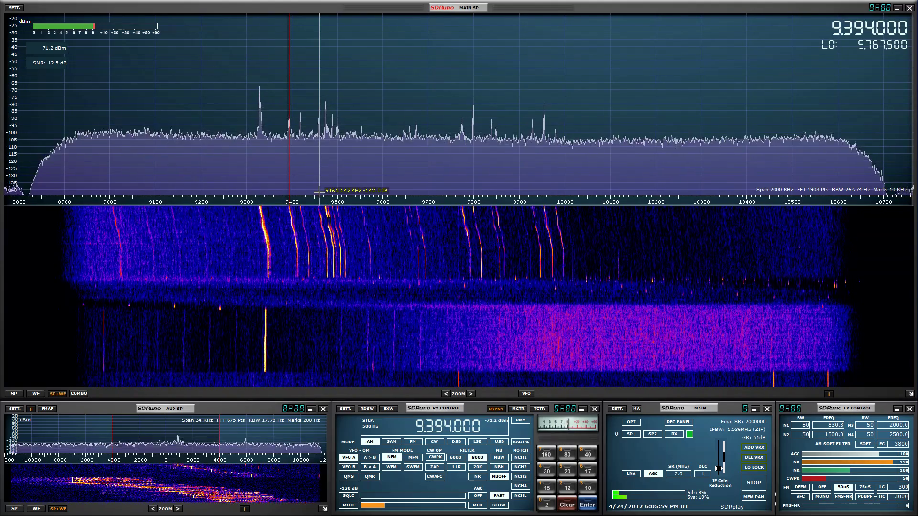
pyautogui.scroll(-1, 319, 194)
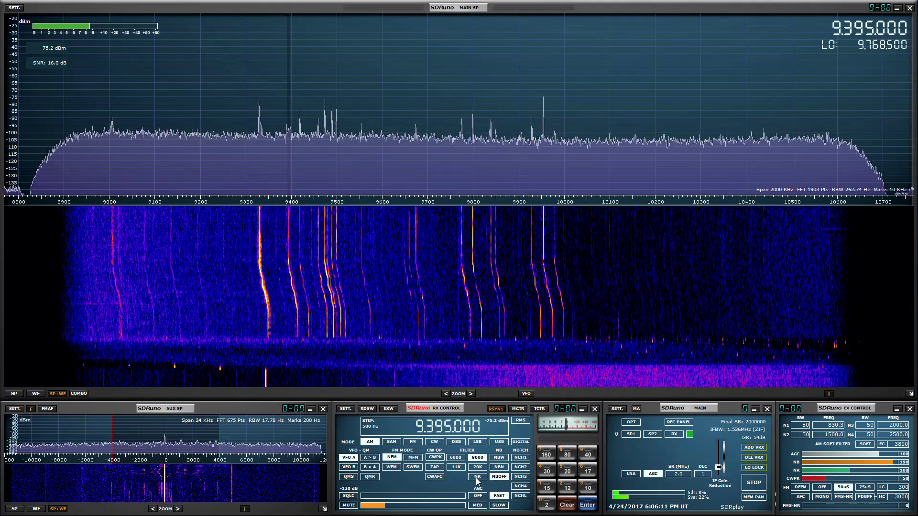
# Turn on the noise reducer and select the 6000 Hz filter for the AM station
pyautogui.click(803, 479)
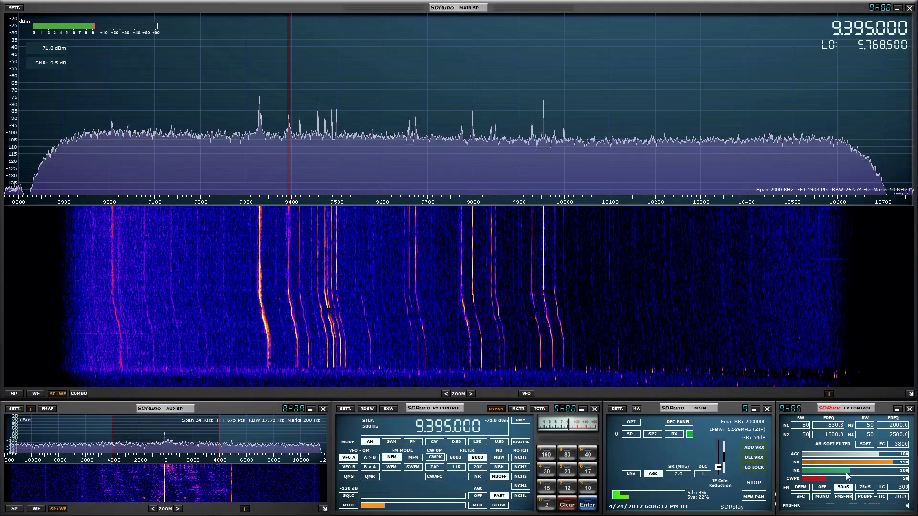
pyautogui.click(478, 477)
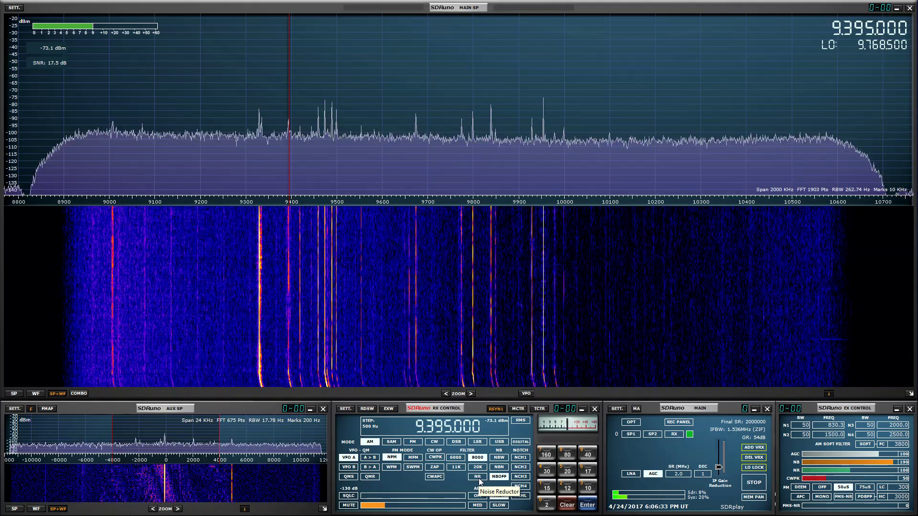
pyautogui.click(477, 477)
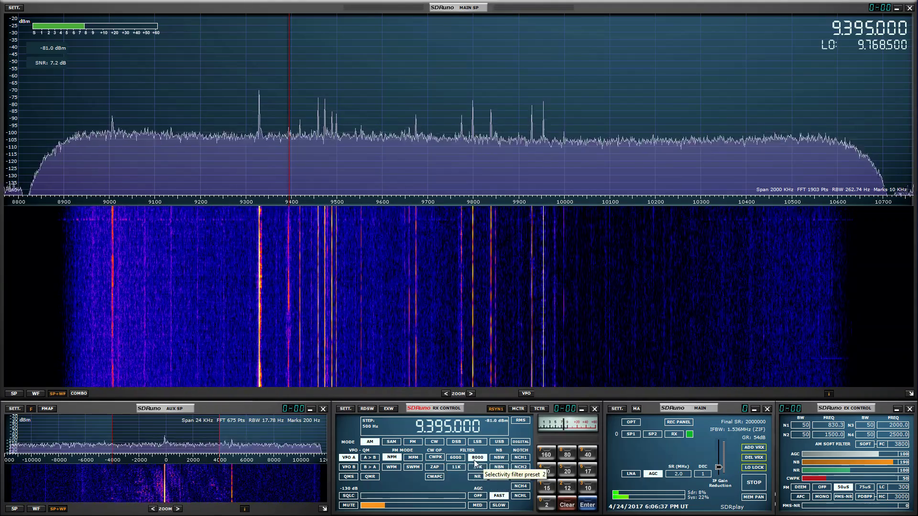
pyautogui.click(455, 460)
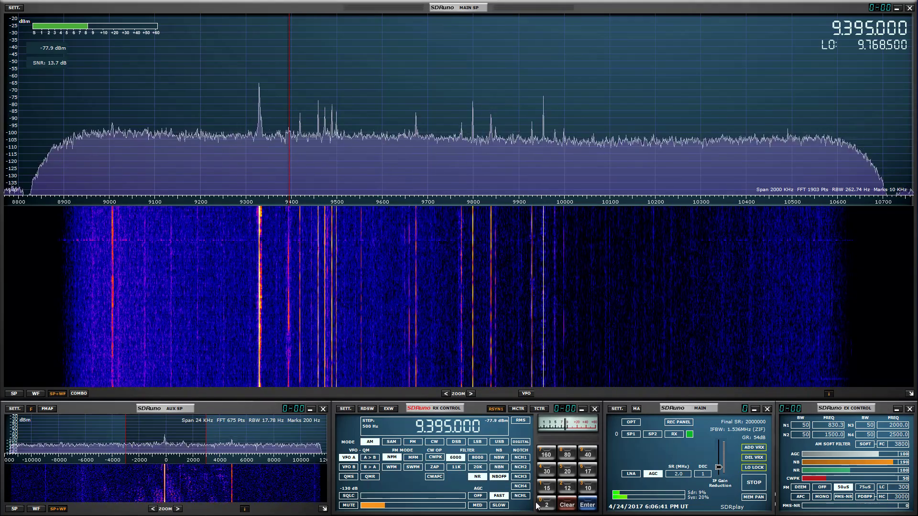
# Reduce the noise reducer level to 81 and tune to the AM station at 9.460.000
pyautogui.moveTo(842, 470)
pyautogui.mouseDown()
pyautogui.moveTo(805, 476)
pyautogui.moveTo(853, 470)
pyautogui.moveTo(841, 472)
pyautogui.mouseUp()
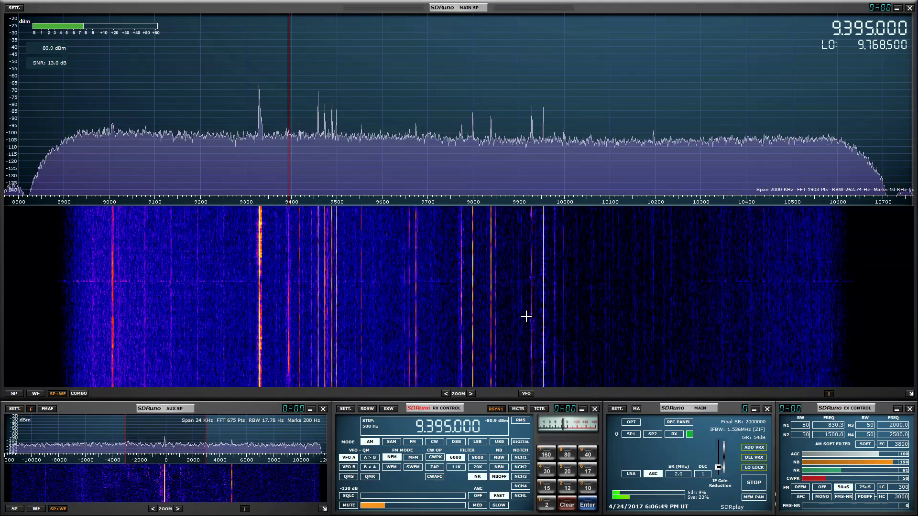
pyautogui.click(317, 256)
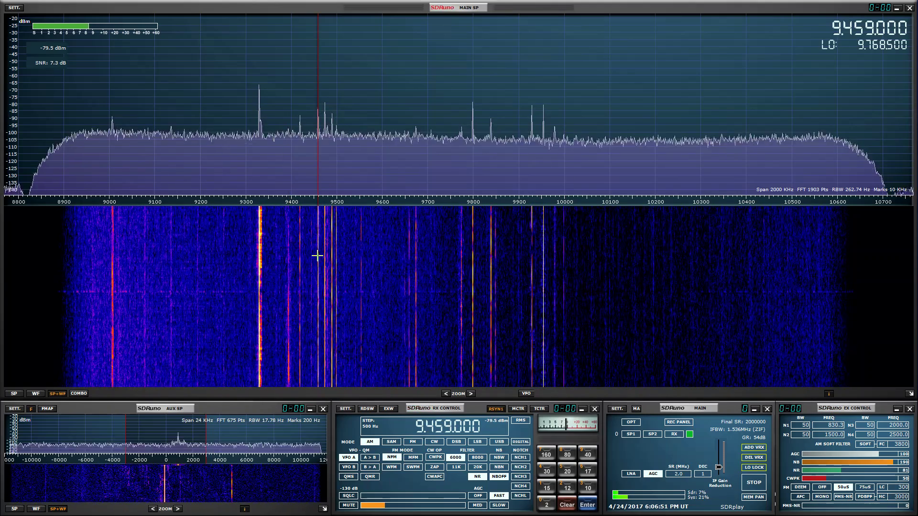
pyautogui.scroll(2, 419, 317)
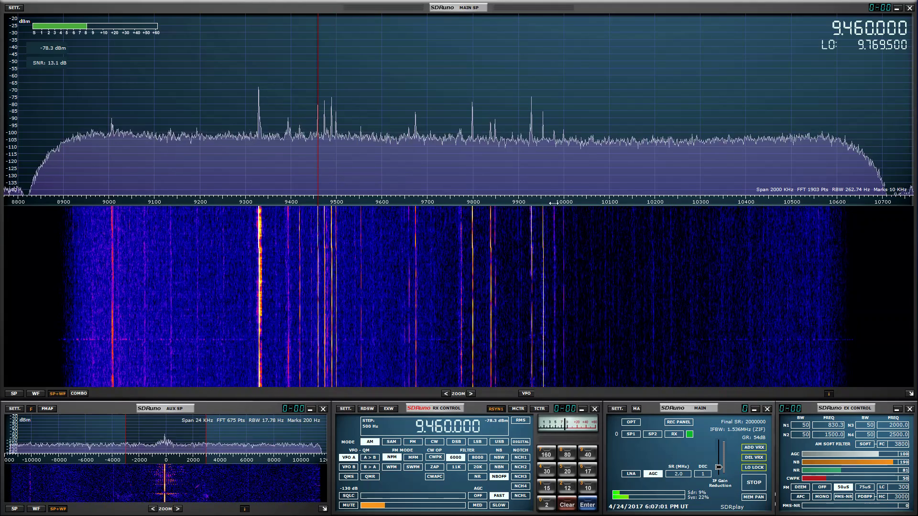
# Tune to the strong AM signal in the waterfall at 9.930.000
pyautogui.scroll(5, 529, 231)
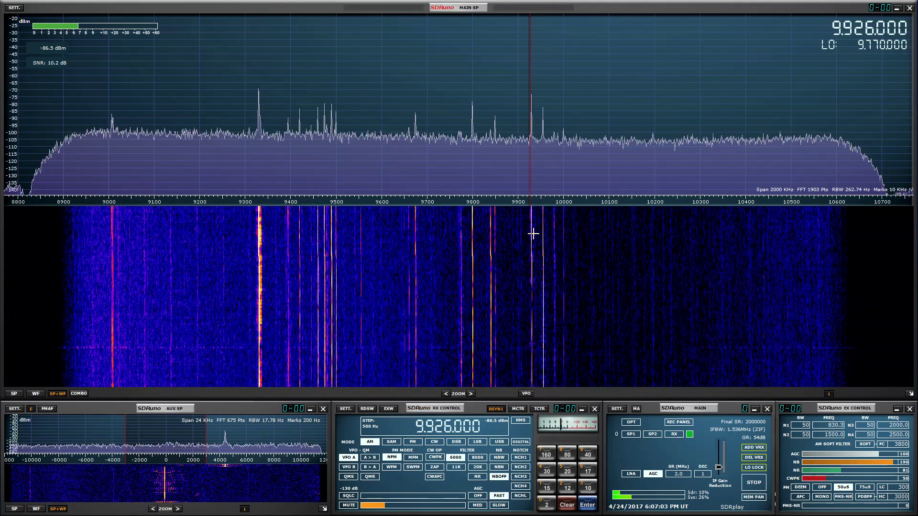
pyautogui.scroll(4, 533, 233)
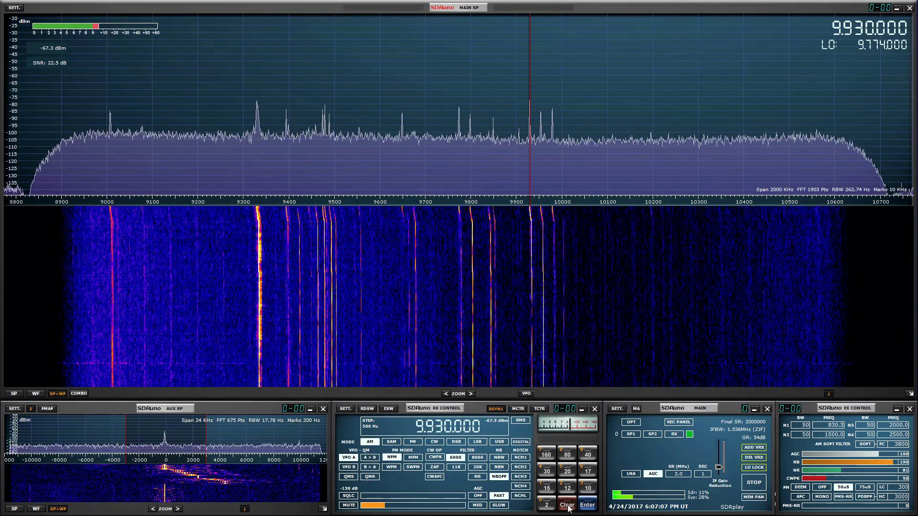
pyautogui.click(394, 429)
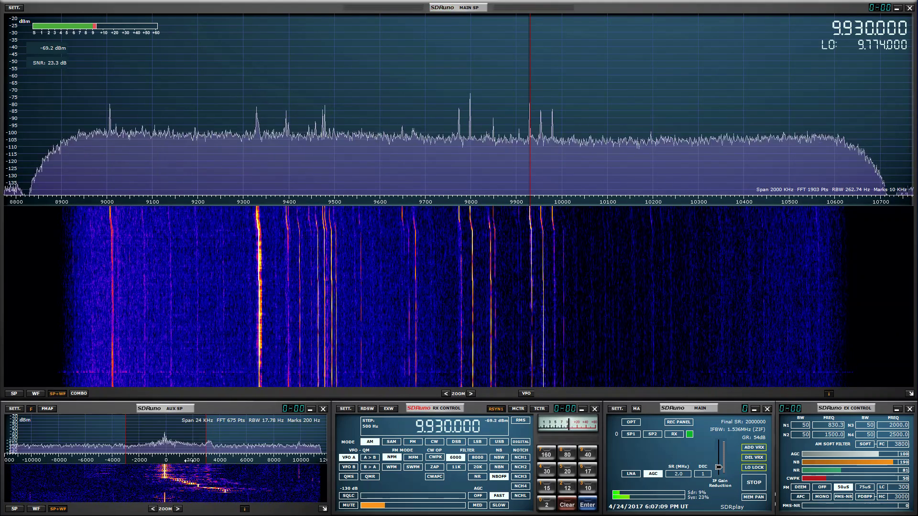
# Turn on the noise reducer and lower its level to 15
pyautogui.click(477, 477)
pyautogui.click(836, 483)
pyautogui.click(832, 471)
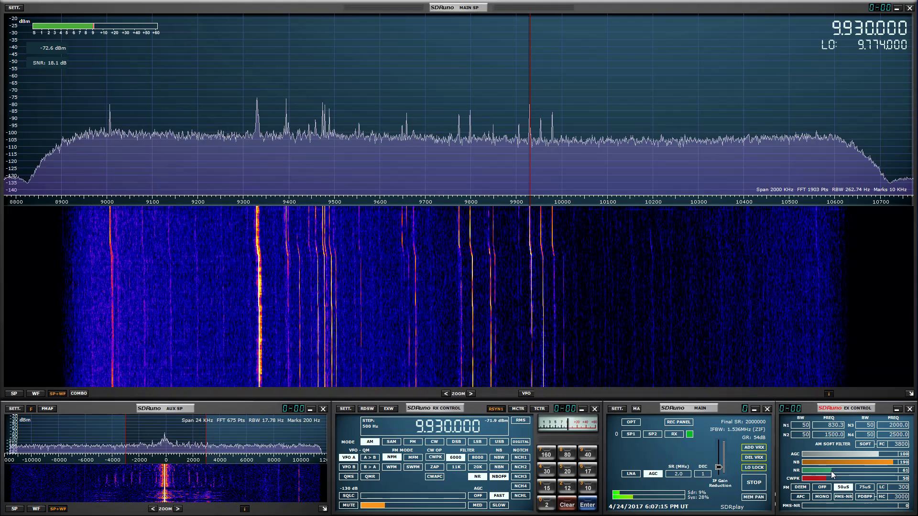
pyautogui.moveTo(833, 473); pyautogui.dragTo(811, 476)
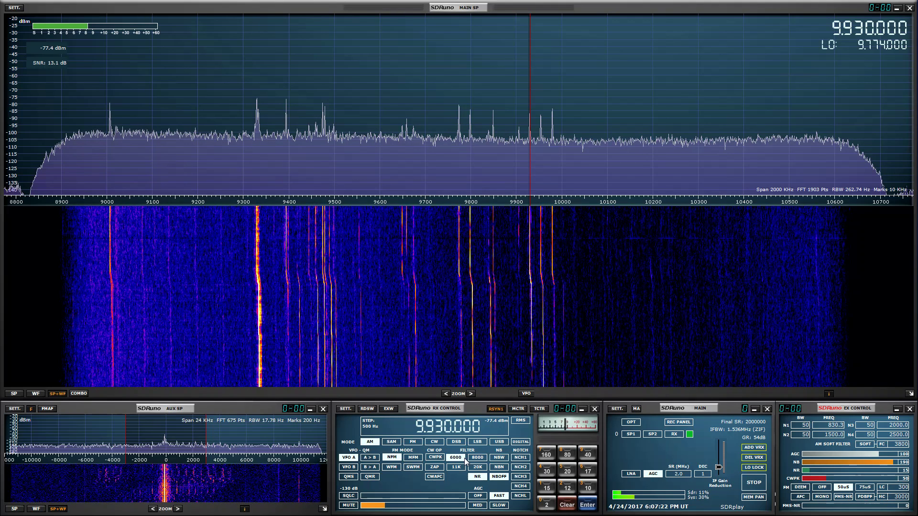
# Enable the AM soft filter with a cutoff of 2900 Hz and toggle the noise reducer, leaving it off
pyautogui.click(866, 445)
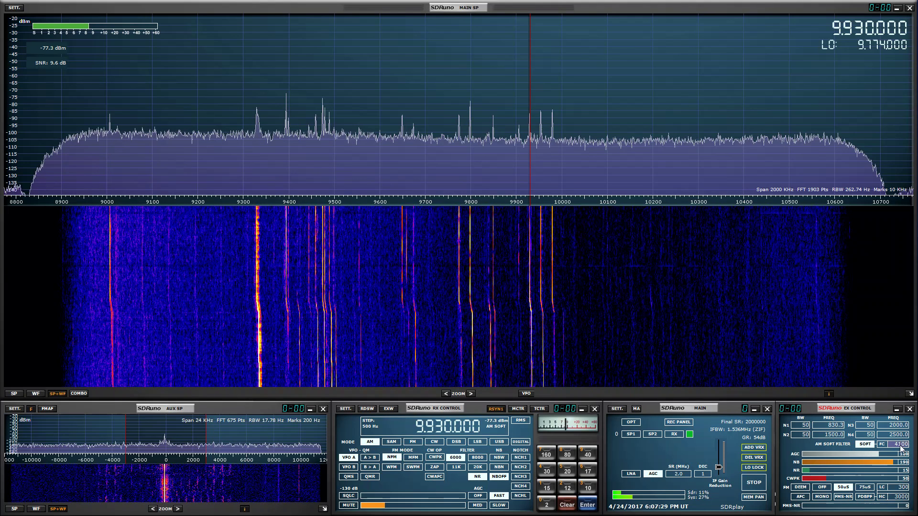
pyautogui.scroll(-3, 901, 446)
pyautogui.scroll(-10, 901, 446)
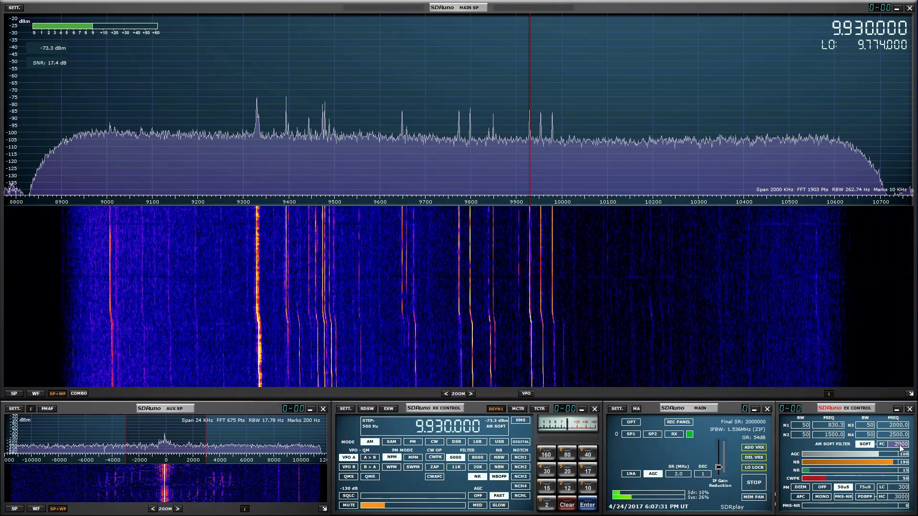
pyautogui.scroll(4, 901, 446)
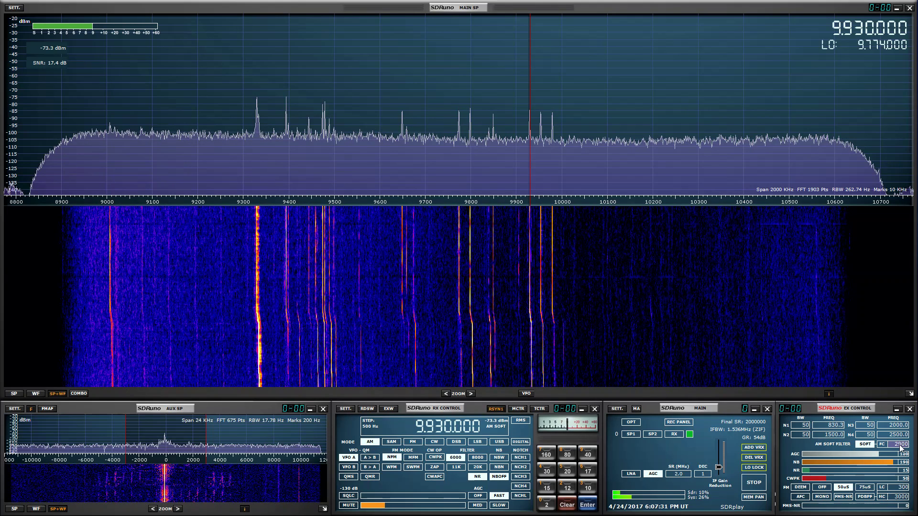
pyautogui.click(478, 477)
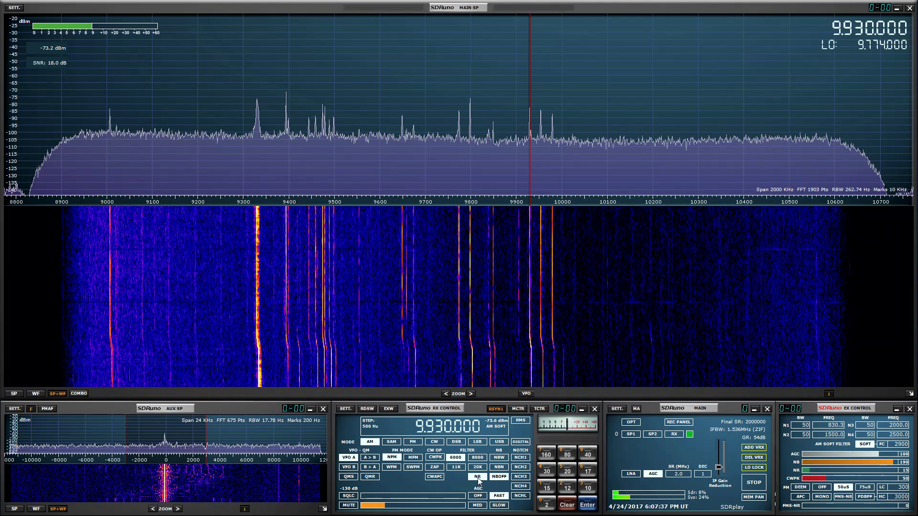
pyautogui.click(478, 477)
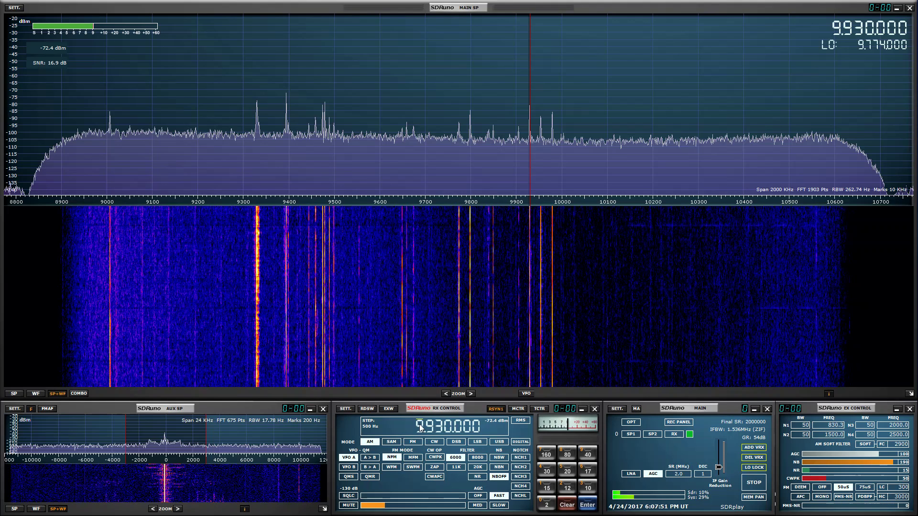
# Change the receive frequency through 17.130.000 to 14.130.000 and tune to the faint signal near 14.254.000
pyautogui.scroll(-2, 420, 423)
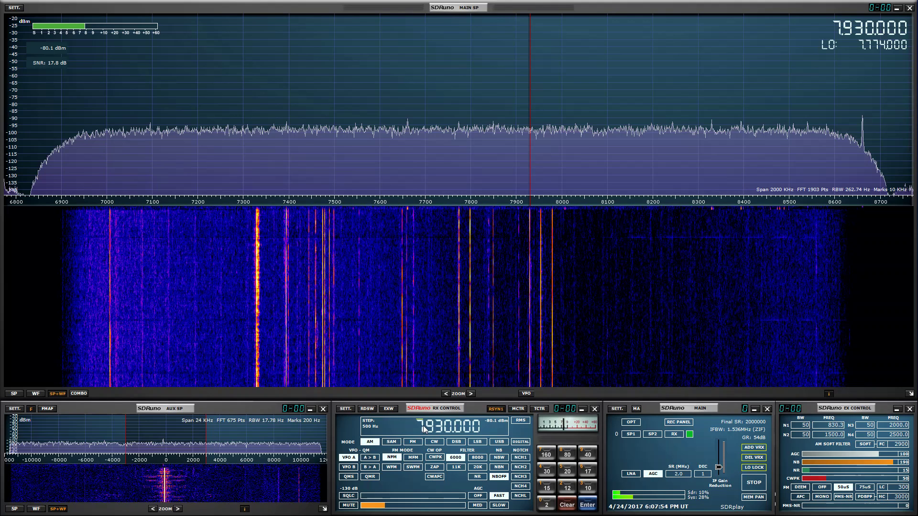
pyautogui.write('17130')
pyautogui.press('Return')
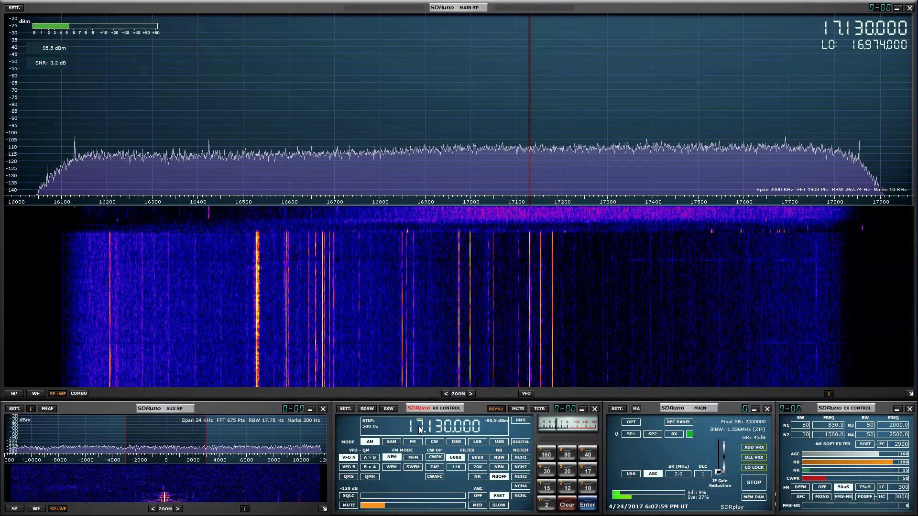
pyautogui.scroll(-4, 419, 430)
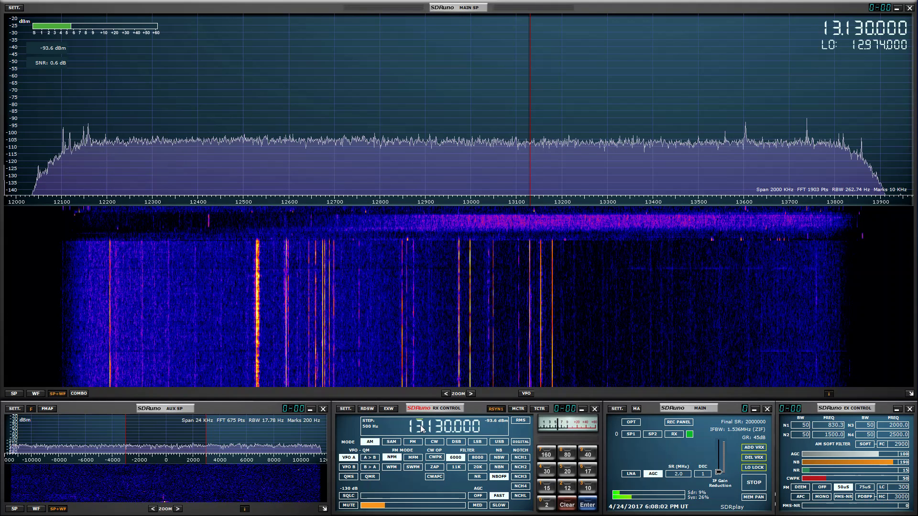
pyautogui.scroll(1, 421, 430)
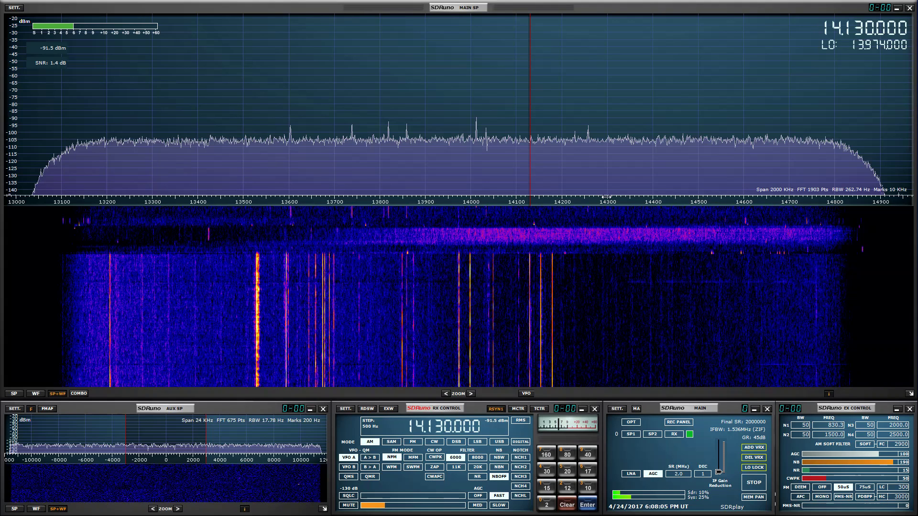
pyautogui.click(586, 227)
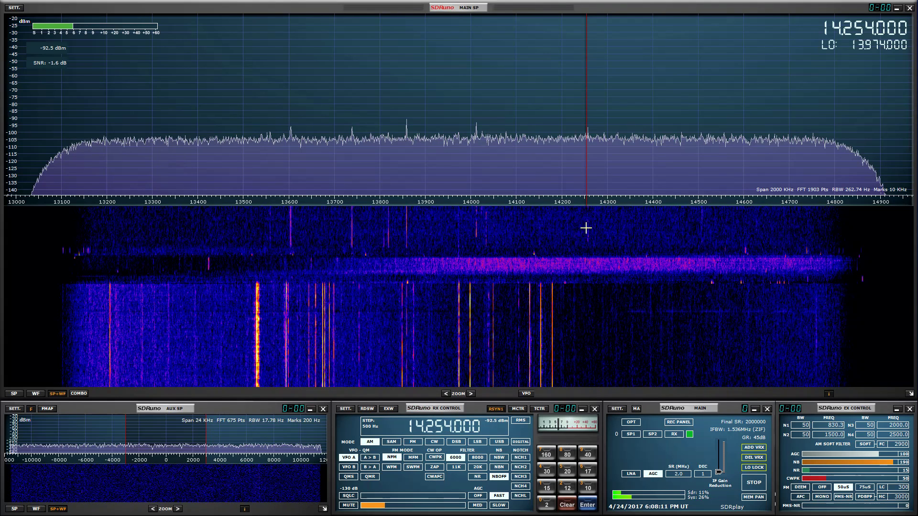
pyautogui.scroll(1, 595, 271)
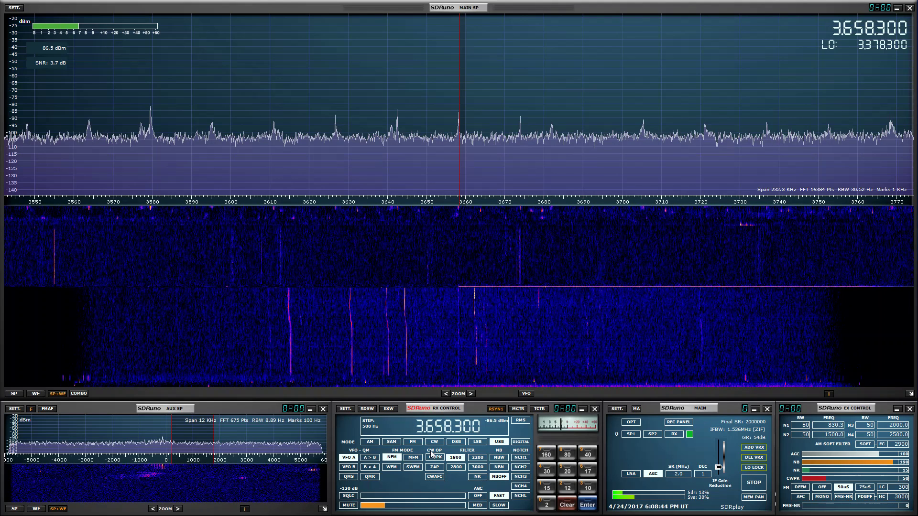
# Search the 14 MHz band for USB signals, tuning from 14.155.000 through 14.270.000 to 14.240.500
pyautogui.click(446, 394)
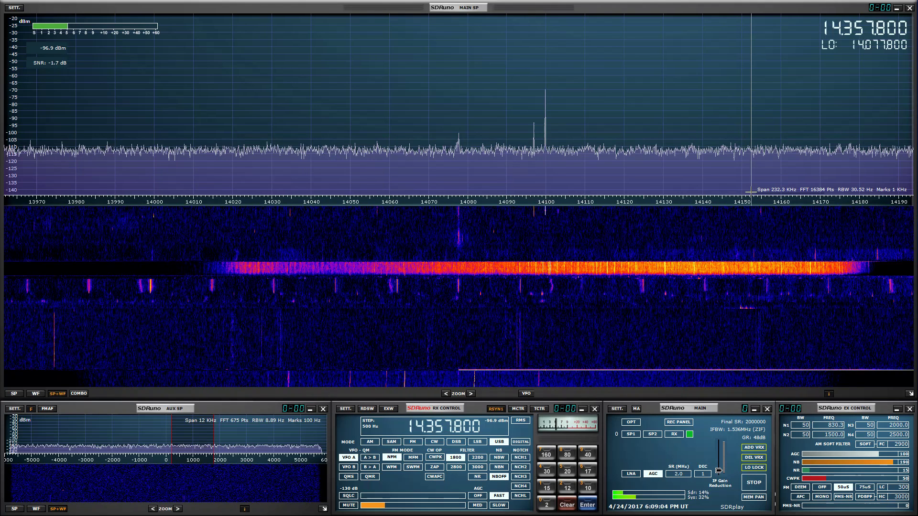
pyautogui.click(762, 144)
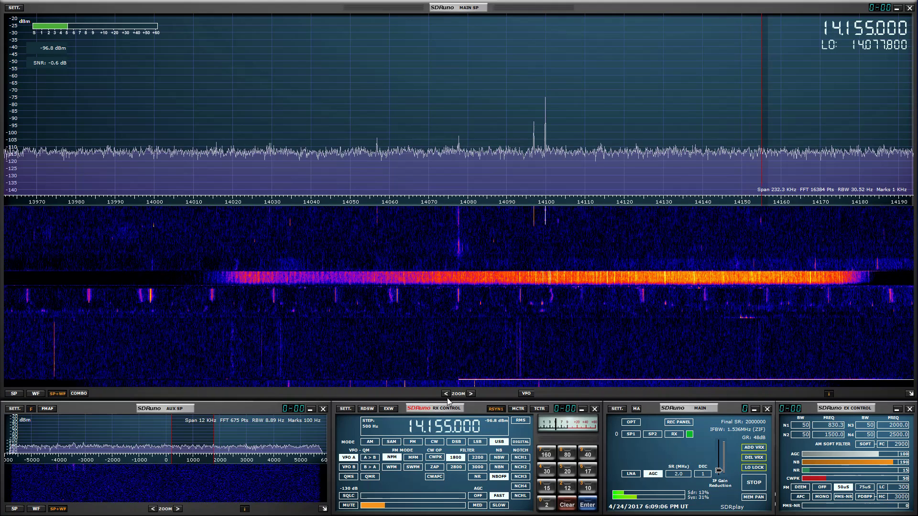
pyautogui.click(447, 398)
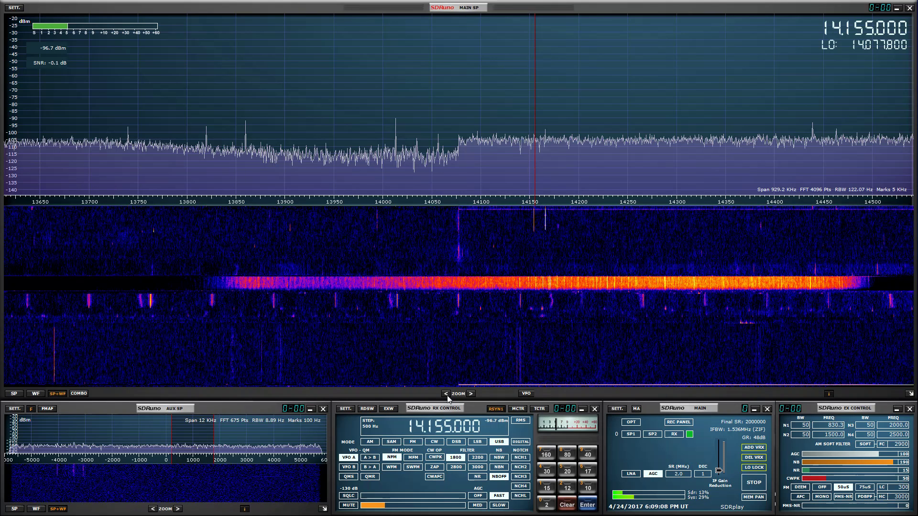
pyautogui.click(646, 236)
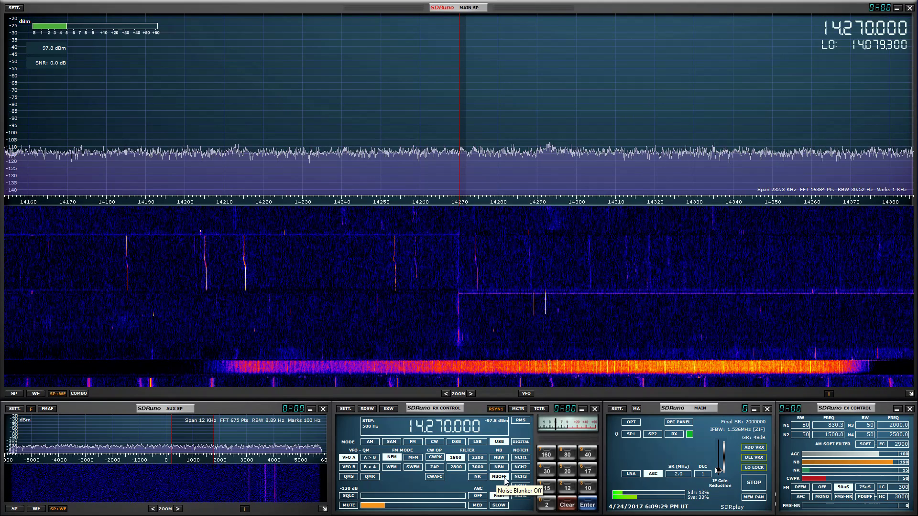
pyautogui.click(342, 223)
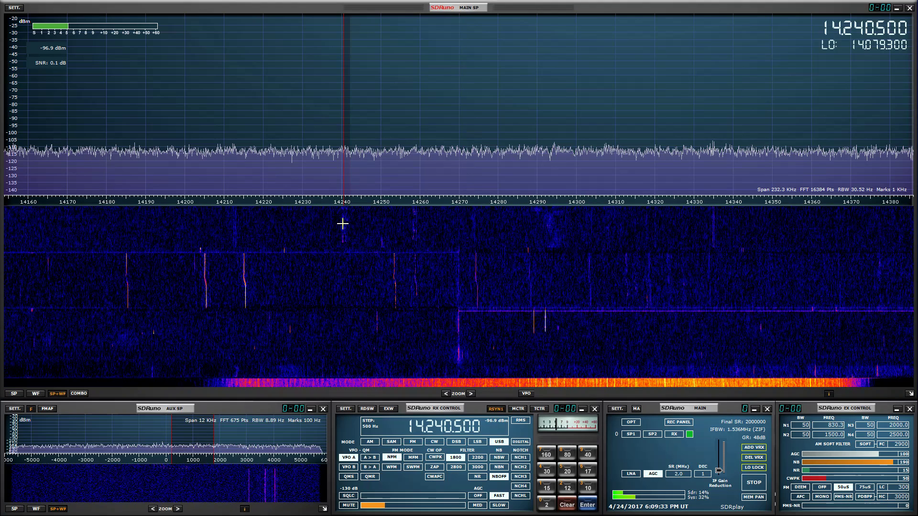
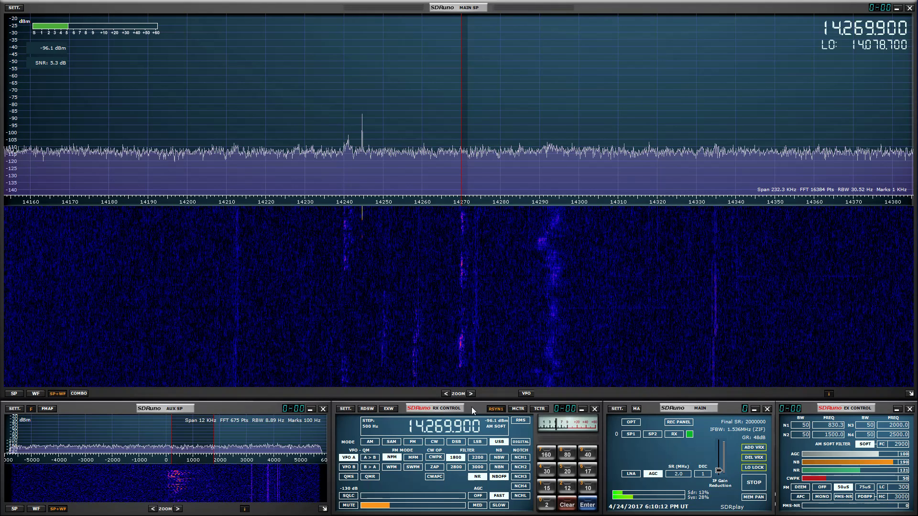
# Fine-tune the USB signal to 14.269.850 and select the 2200 Hz filter
pyautogui.scroll(-5, 466, 429)
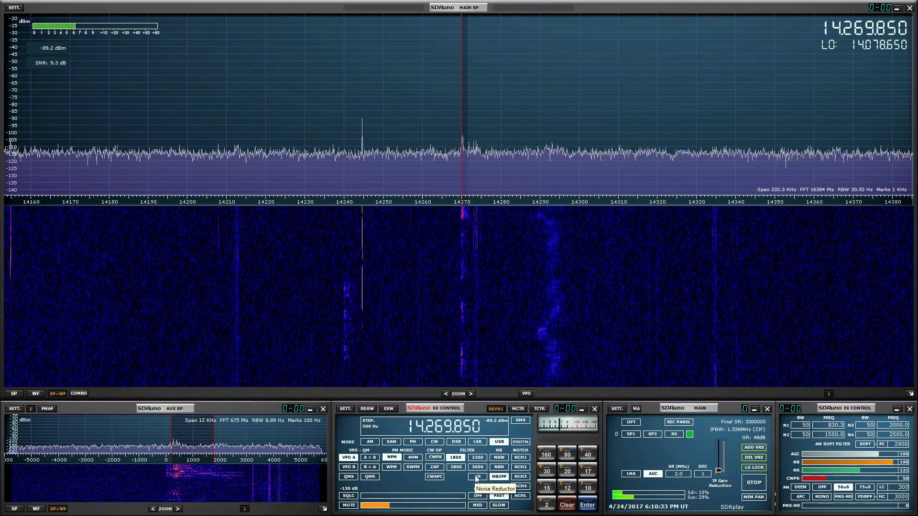
pyautogui.click(477, 458)
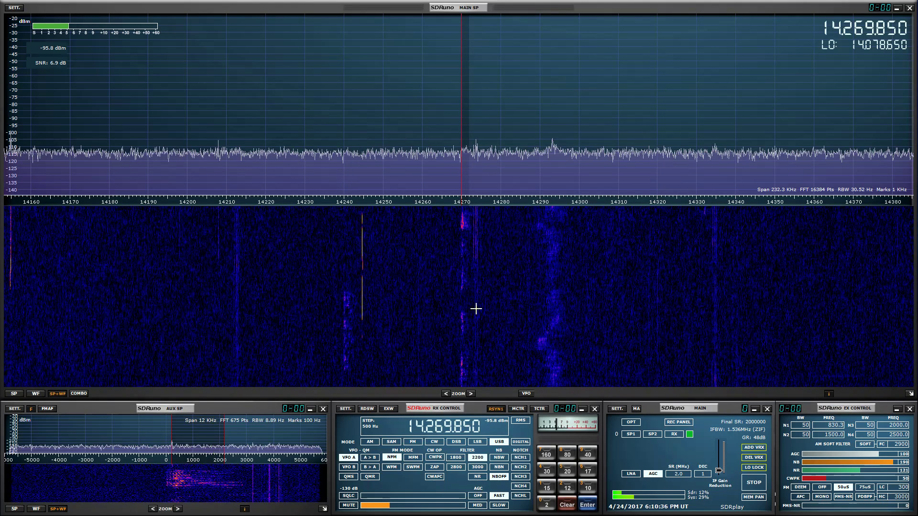